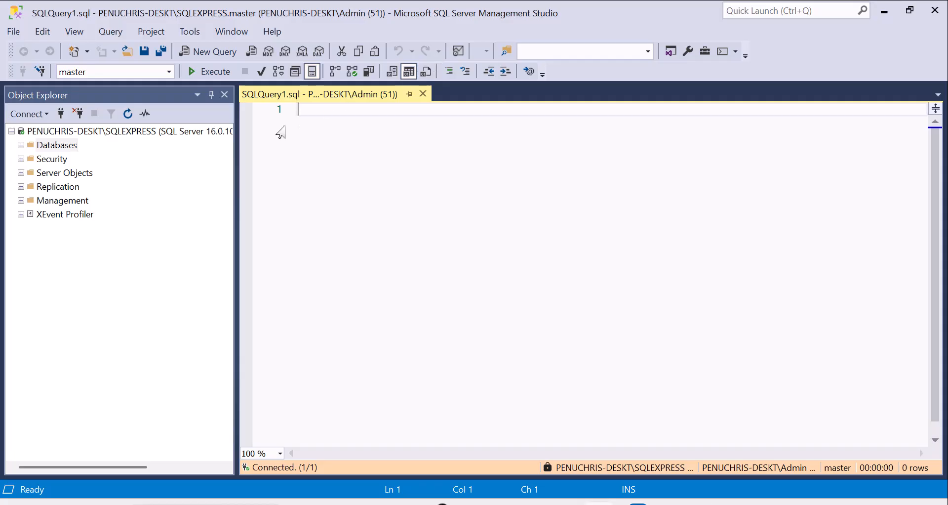
{"action": "left_click", "coordinate": [58, 146]}
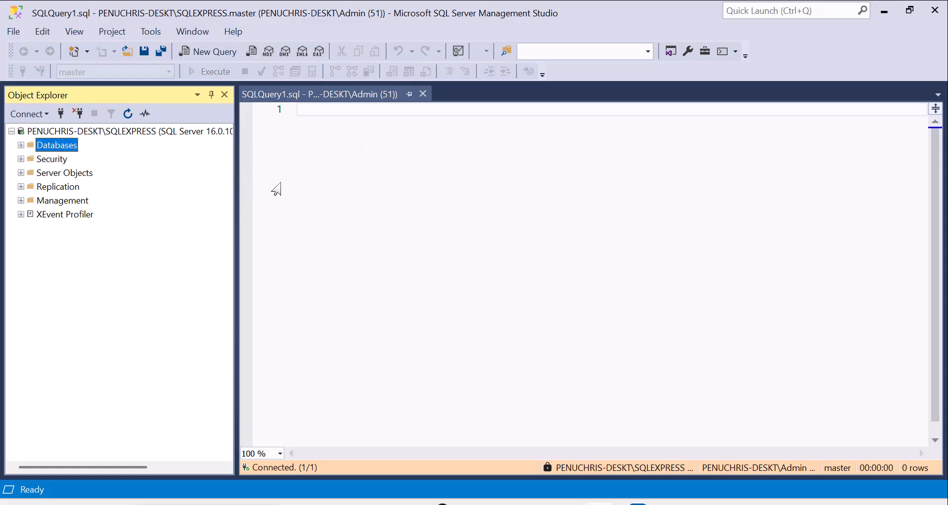
{"action": "right_click", "coordinate": [70, 151]}
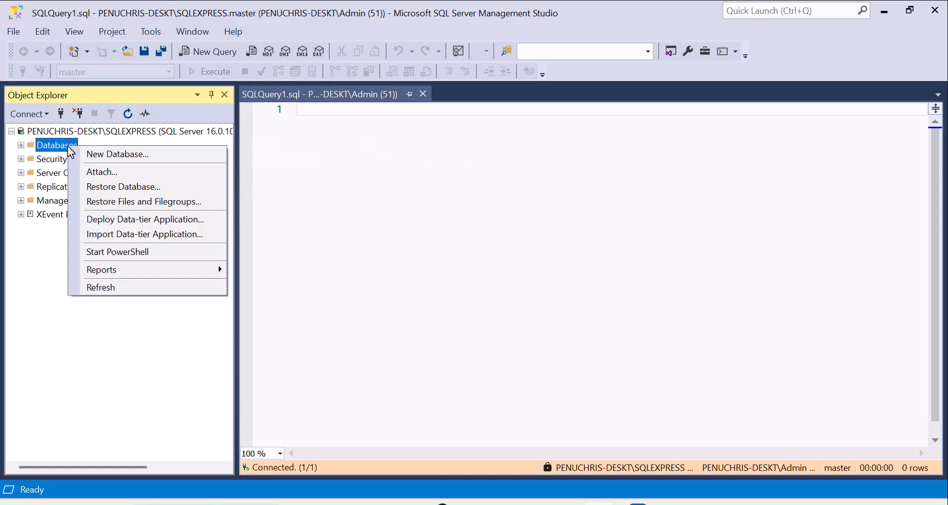
{"action": "left_click", "coordinate": [97, 192]}
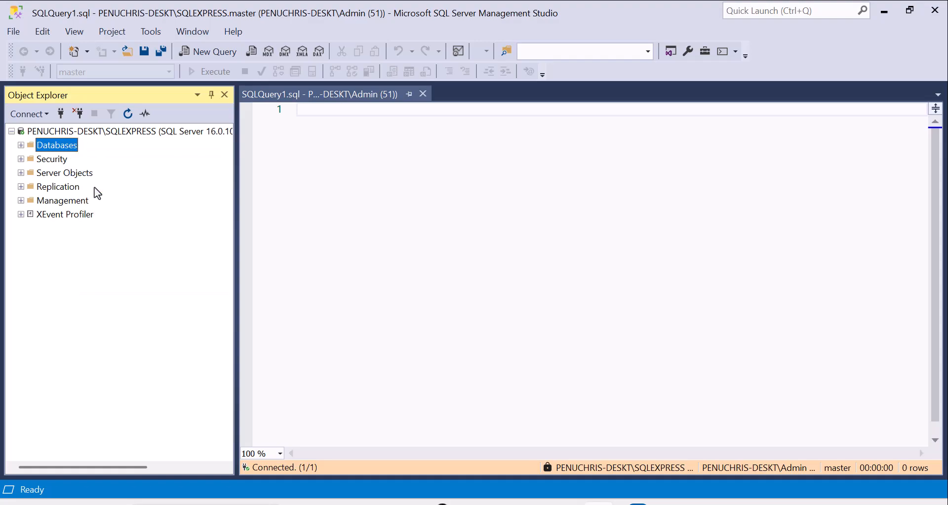
{"action": "left_click_drag", "start_coordinate": [472, 63], "coordinate": [429, 41]}
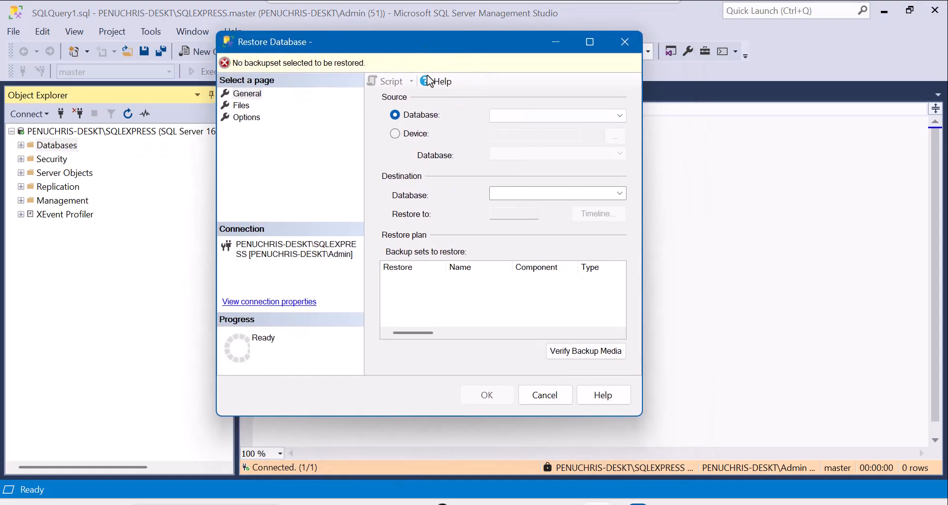
{"action": "left_click", "coordinate": [409, 142]}
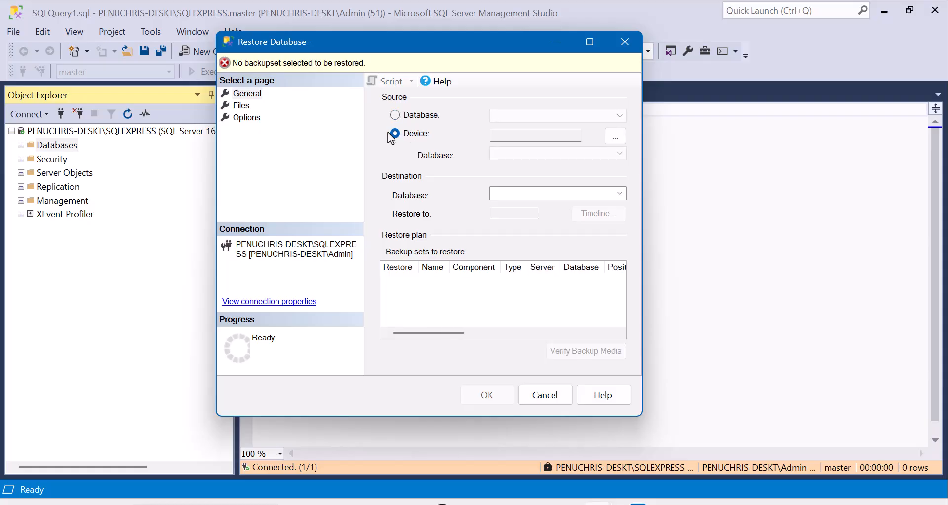
{"action": "left_click", "coordinate": [616, 137]}
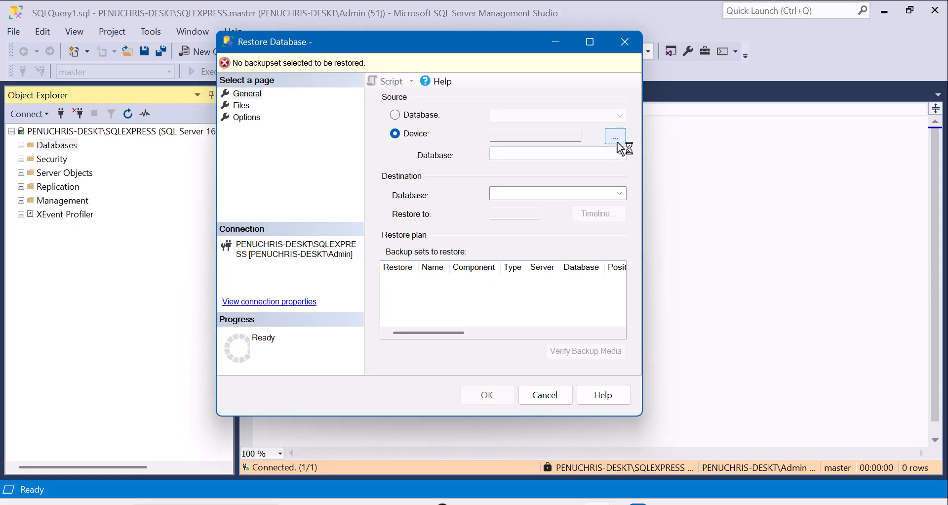
{"action": "left_click_drag", "start_coordinate": [449, 102], "coordinate": [451, 63]}
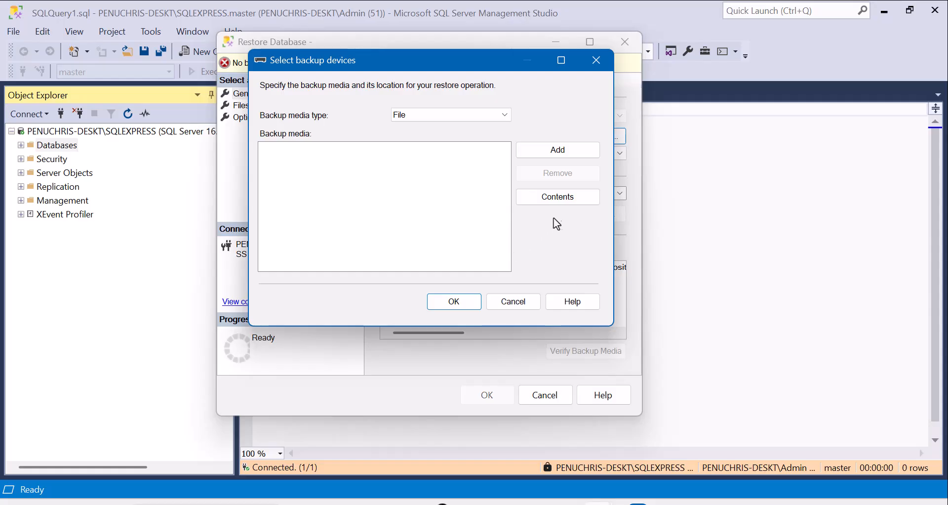
{"action": "left_click", "coordinate": [553, 153]}
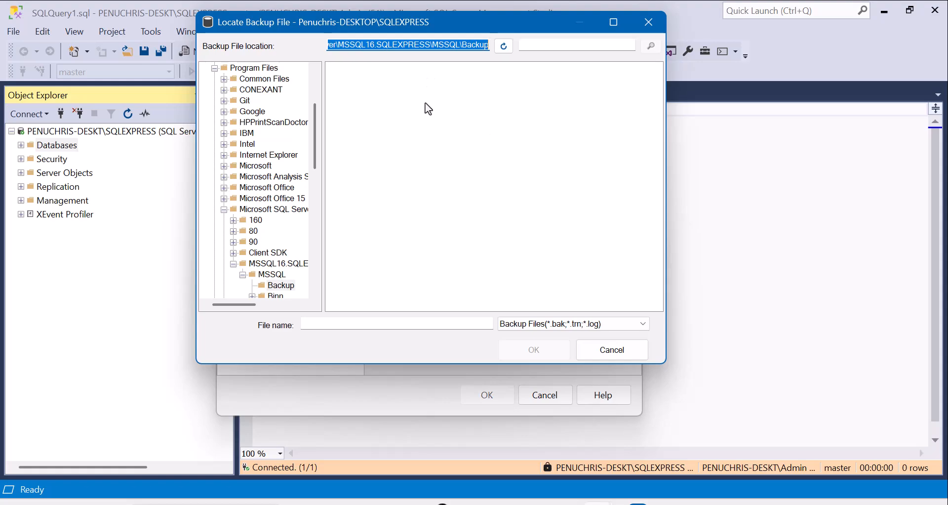
{"action": "left_click", "coordinate": [371, 503]}
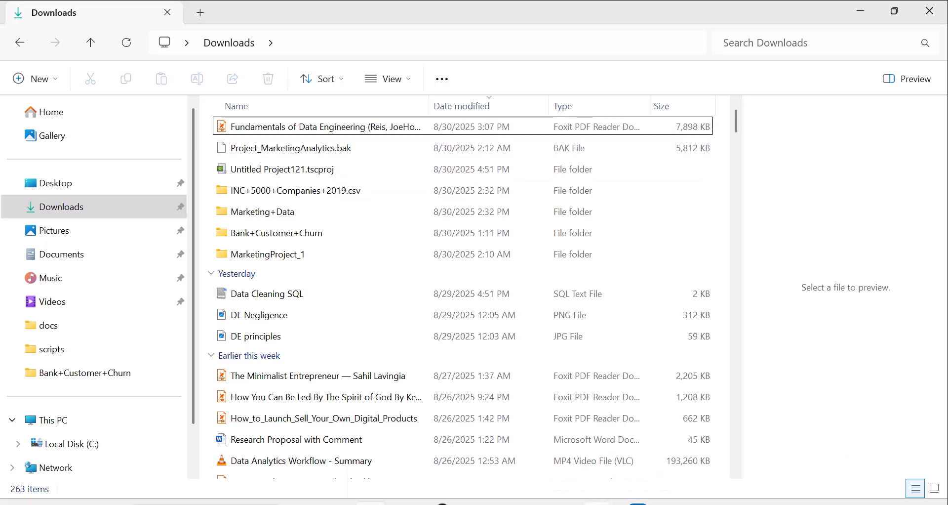
{"action": "mouse_move", "coordinate": [599, 501]}
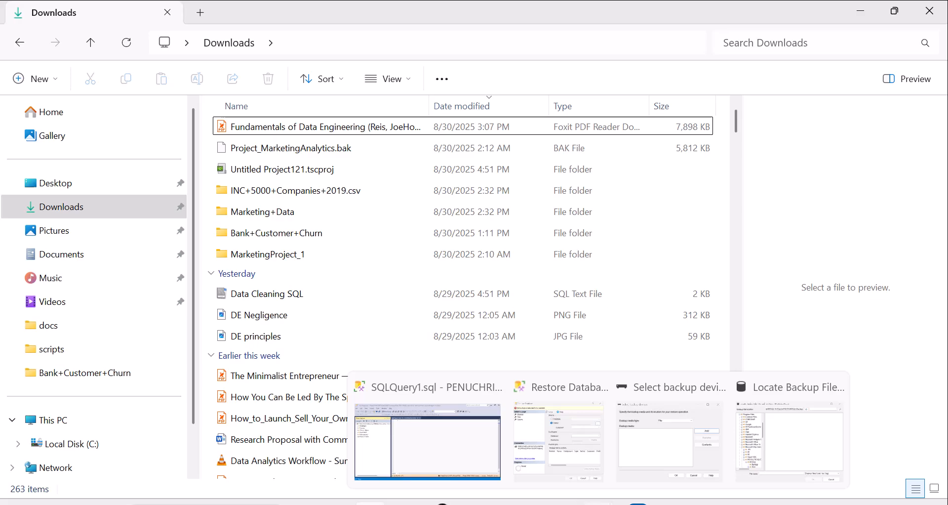
{"action": "left_click", "coordinate": [741, 443]}
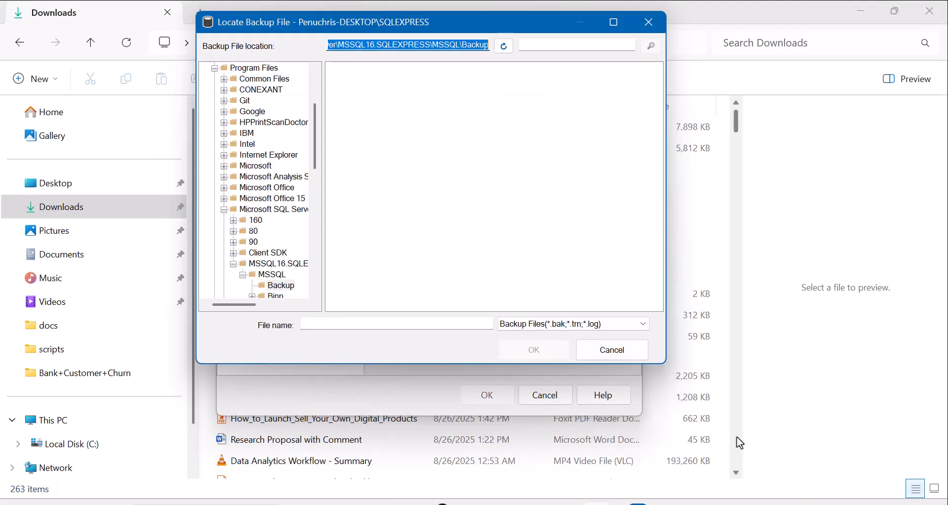
{"action": "left_click", "coordinate": [650, 21]}
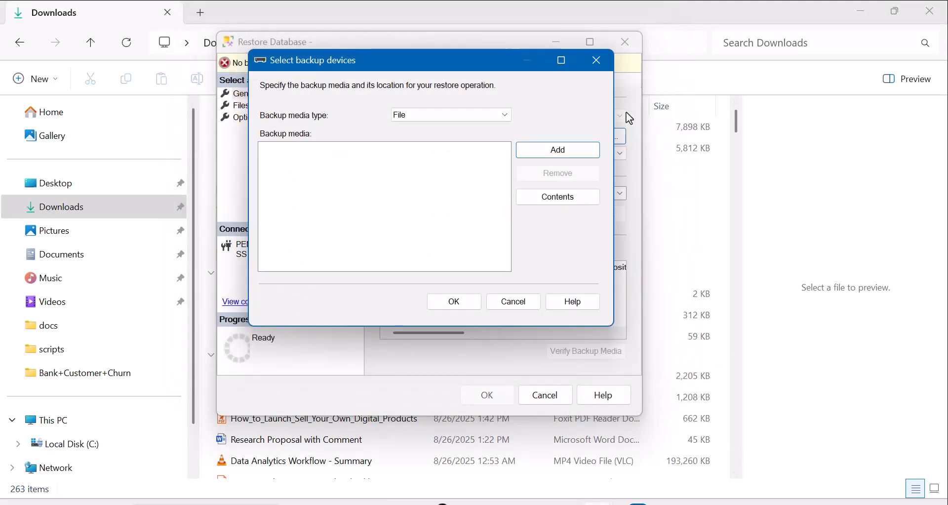
{"action": "left_click", "coordinate": [605, 60]}
{"action": "left_click", "coordinate": [627, 43]}
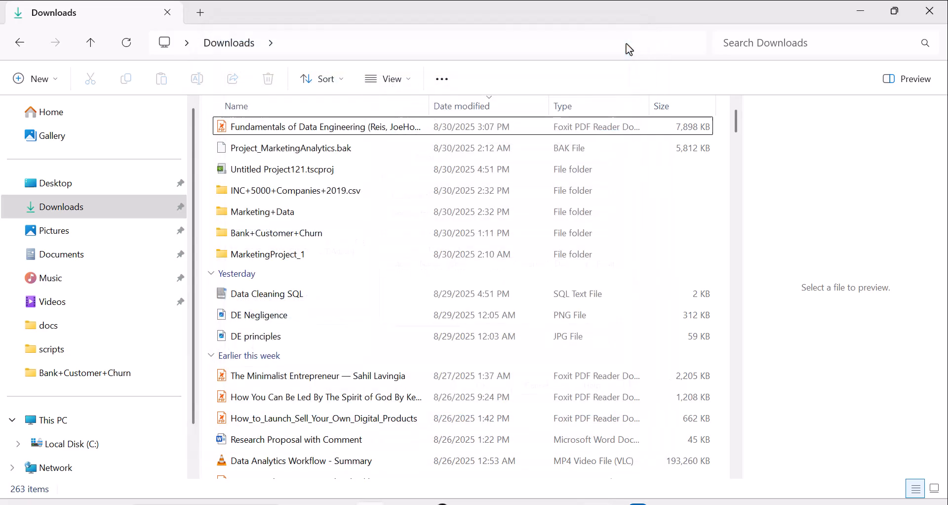
Step: Copy the sys.master_files query from Notepad into the SQL Server Management Studio query editor and execute it for database_id = 1
{"action": "left_click", "coordinate": [598, 503]}
{"action": "left_click", "coordinate": [336, 125]}
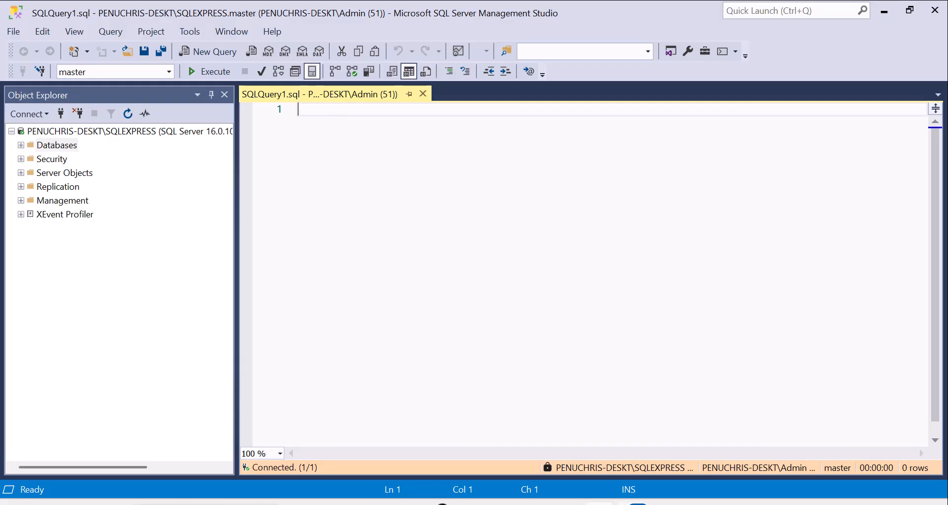
{"action": "left_click", "coordinate": [610, 503]}
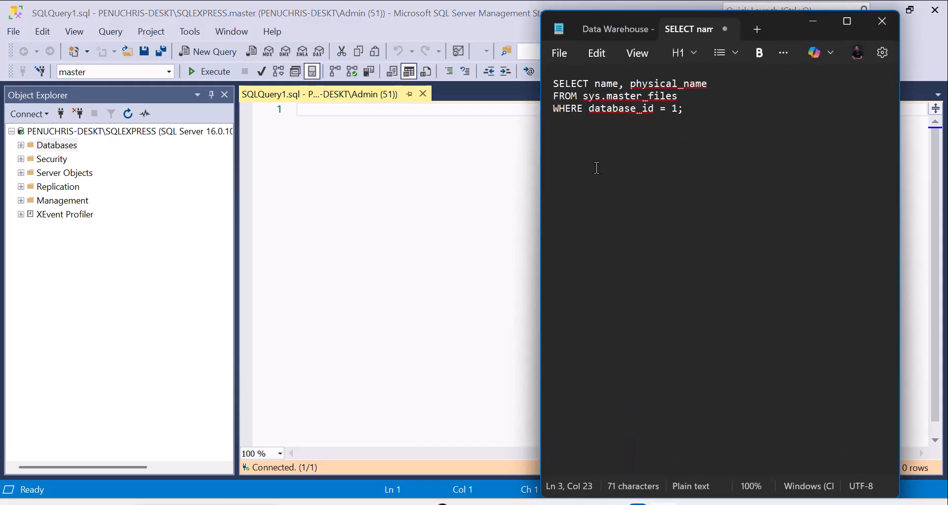
{"action": "left_click_drag", "start_coordinate": [689, 111], "coordinate": [600, 111]}
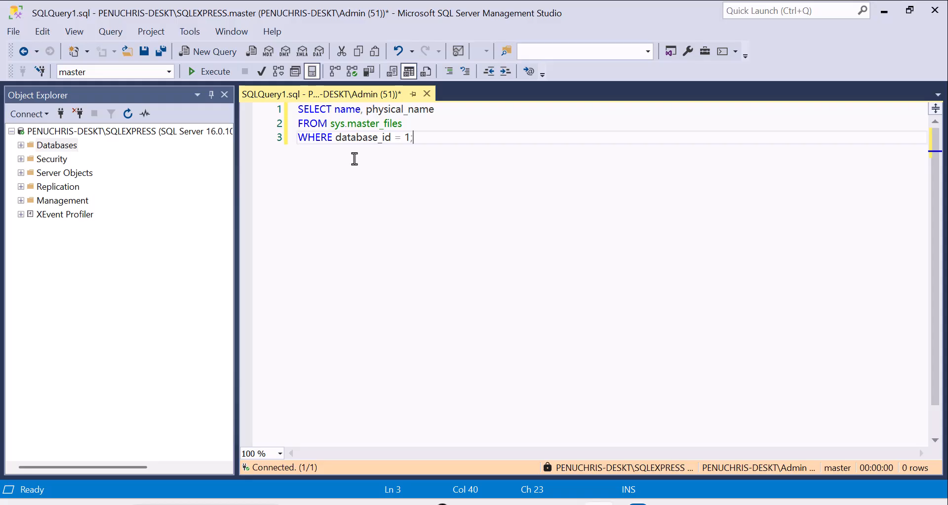
{"action": "left_click", "coordinate": [214, 72]}
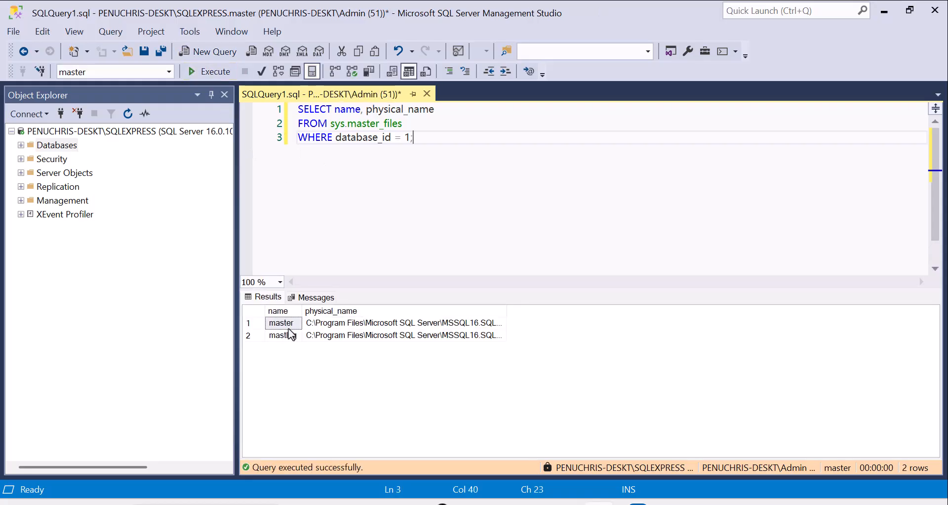
Step: Copy the master database's physical_name path from the query results into Notepad below the query
{"action": "left_click", "coordinate": [323, 325]}
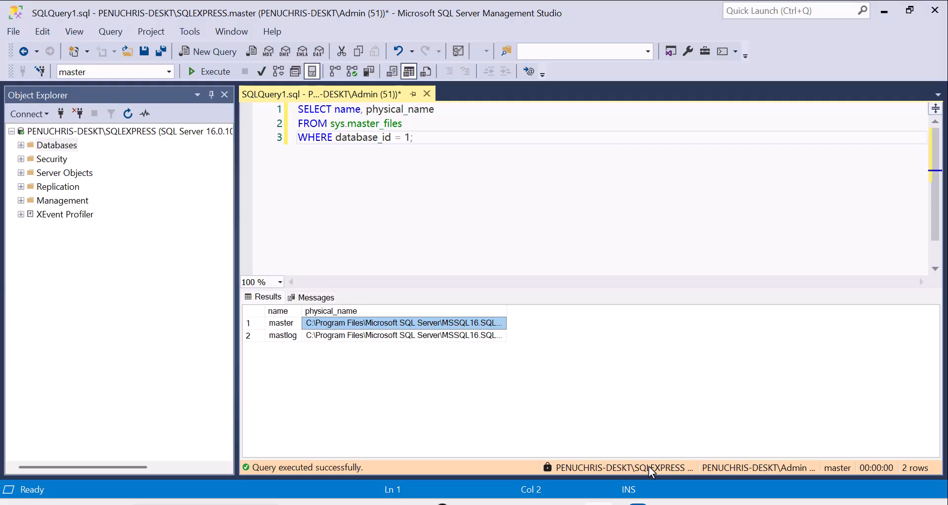
{"action": "left_click", "coordinate": [639, 503]}
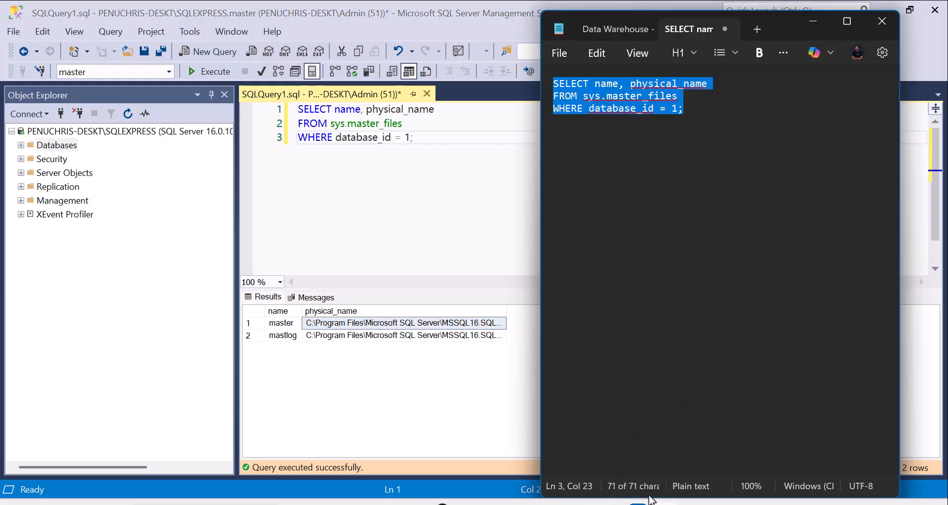
{"action": "left_click", "coordinate": [607, 179]}
{"action": "key", "text": "Return"}
{"action": "key", "text": "Return"}
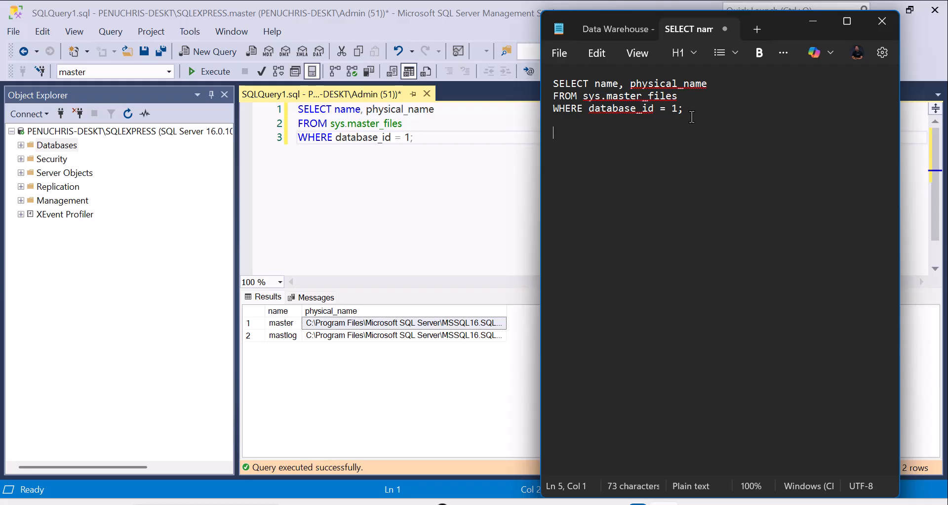
{"action": "type", "text": "C:\\Program Files\\Microsoft SQL Server\\MSSQL16.SQLEXPRESS\\MSSQL\\DATA\\master.mdf"}
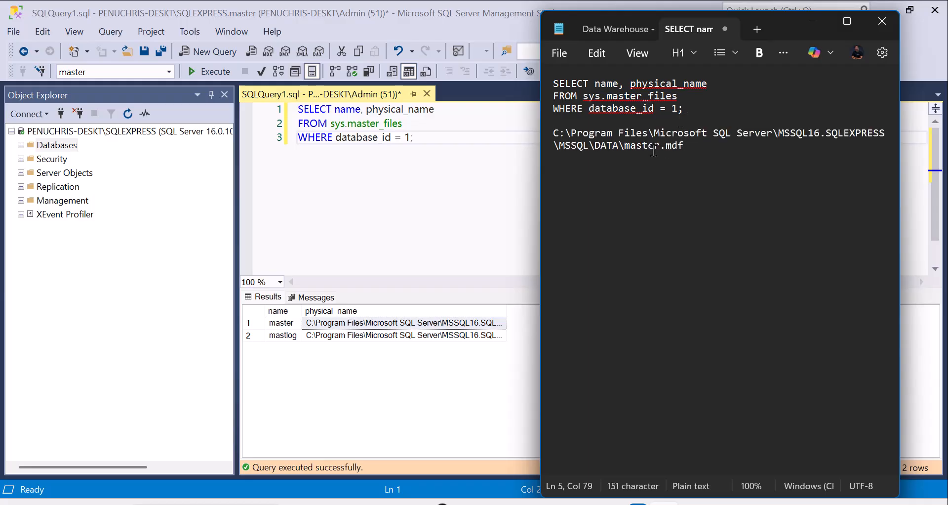
{"action": "left_click_drag", "start_coordinate": [567, 131], "coordinate": [554, 131]}
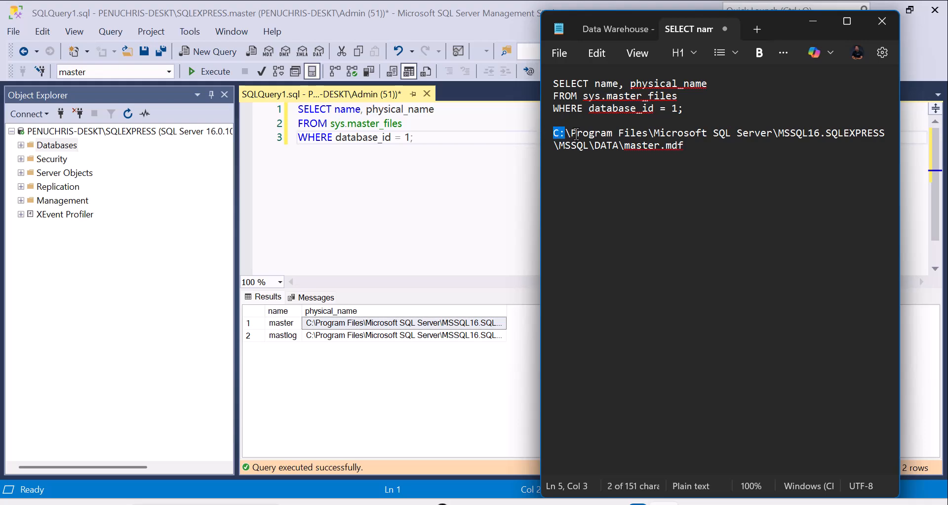
{"action": "left_click_drag", "start_coordinate": [572, 131], "coordinate": [644, 129]}
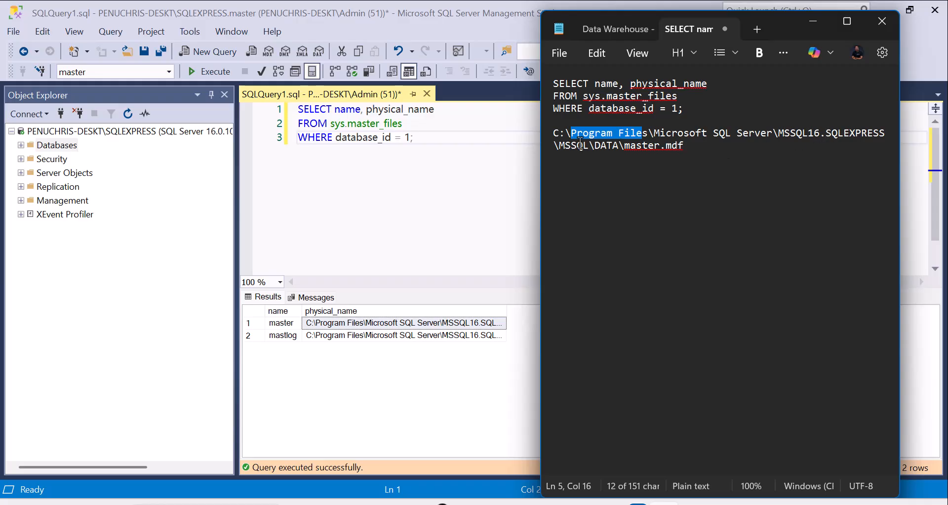
{"action": "left_click", "coordinate": [609, 146]}
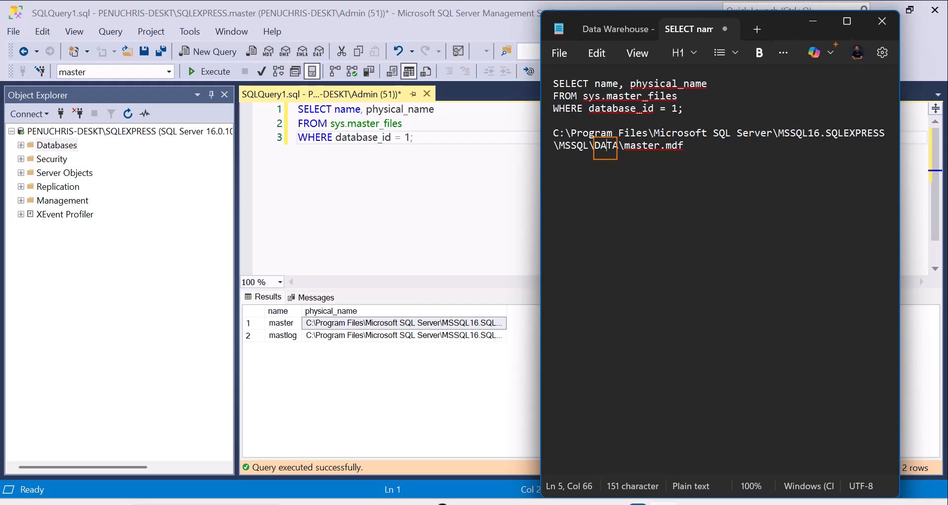
{"action": "key", "text": "Escape"}
Step: Switch to File Explorer and open C:\Program Files\Microsoft SQL Server\MSSQL16.SQLEXPRESS\MSSQL, checking it against the path in Notepad
{"action": "left_click", "coordinate": [371, 504]}
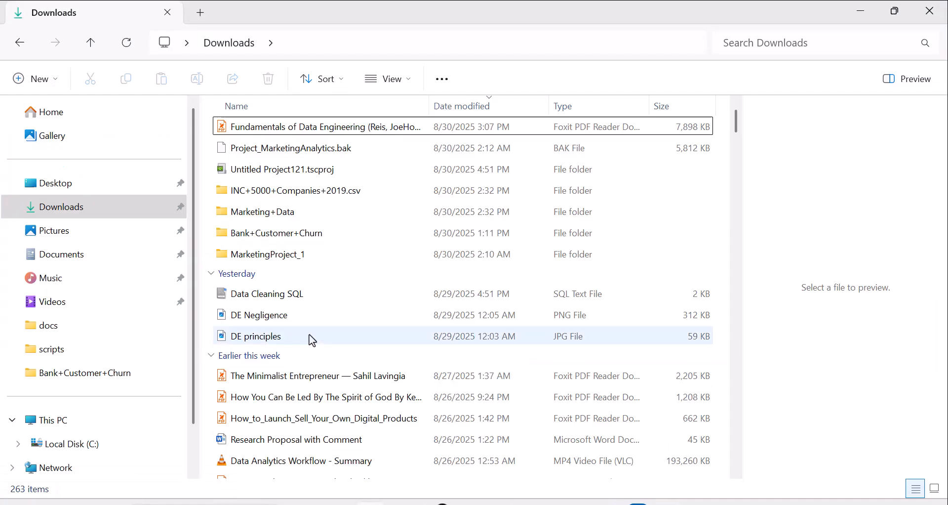
{"action": "left_click", "coordinate": [94, 454]}
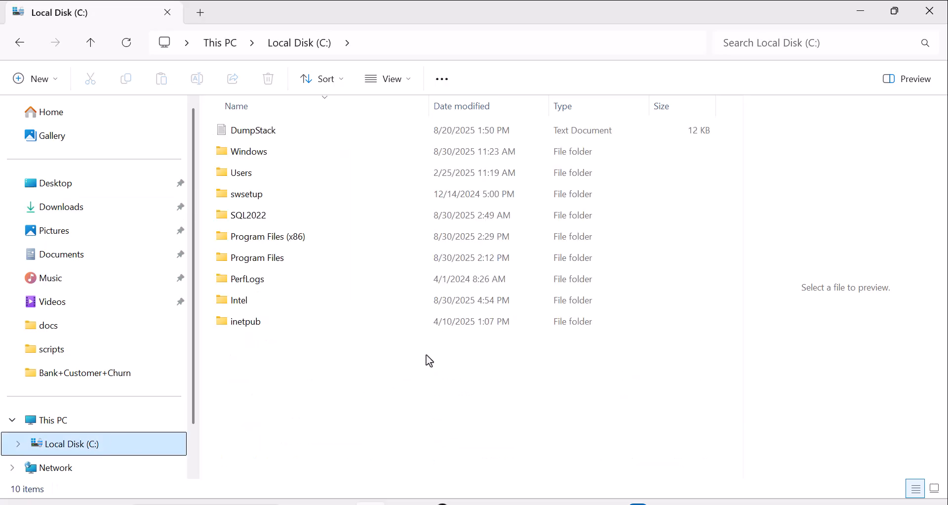
{"action": "double_click", "coordinate": [275, 266]}
{"action": "scroll", "coordinate": [297, 269], "scroll_direction": "down", "scroll_amount": 1}
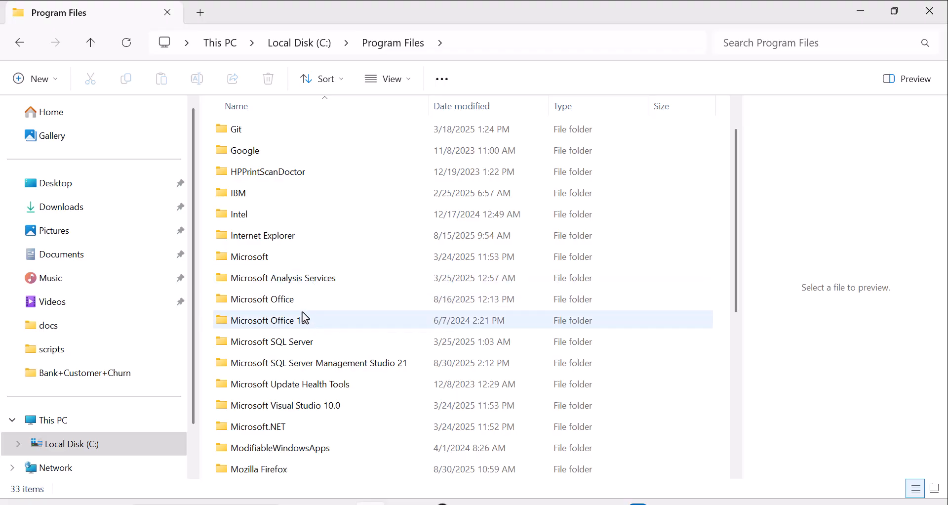
{"action": "left_click", "coordinate": [281, 343]}
{"action": "double_click", "coordinate": [281, 344]}
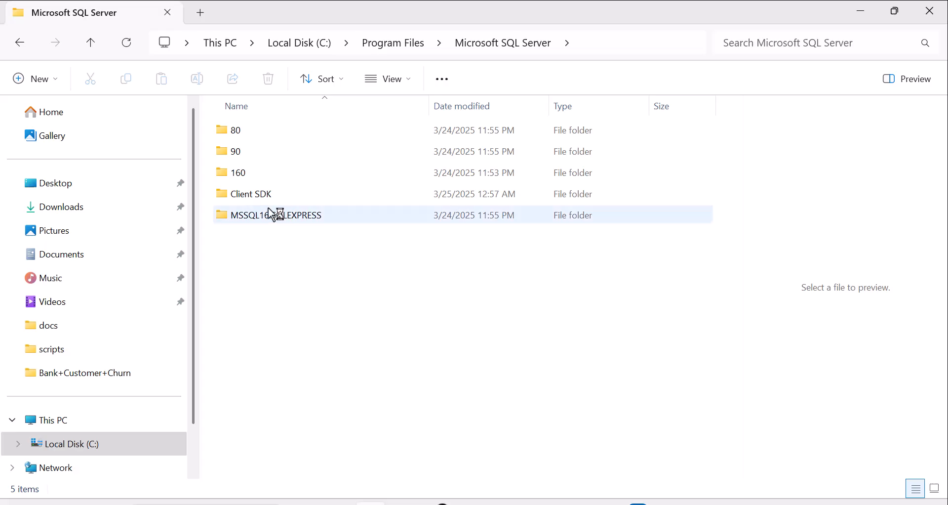
{"action": "left_click", "coordinate": [308, 219]}
{"action": "double_click", "coordinate": [308, 218]}
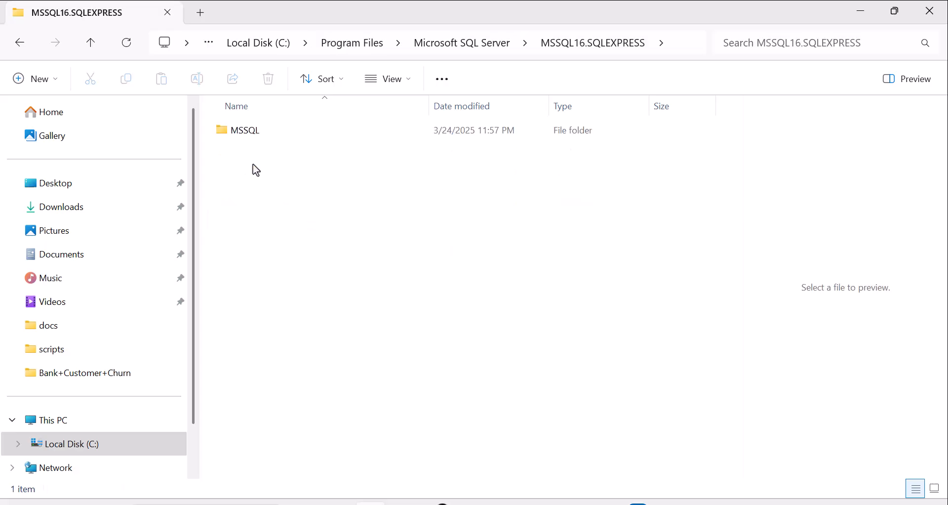
{"action": "double_click", "coordinate": [245, 131]}
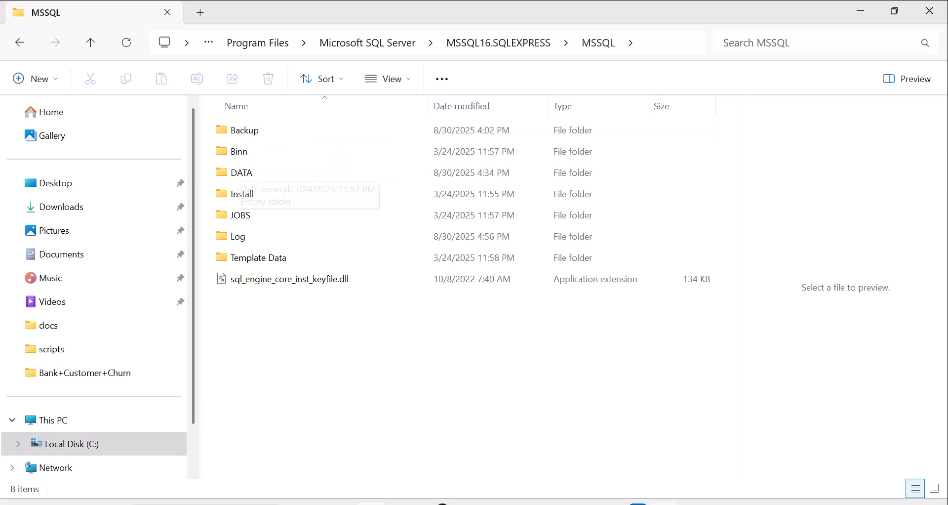
{"action": "key", "text": "alt+Tab"}
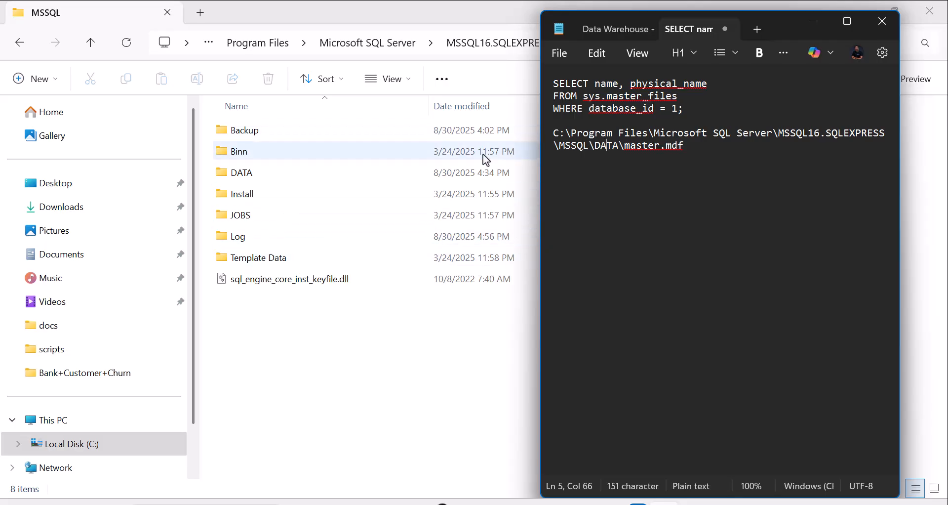
{"action": "left_click", "coordinate": [811, 27]}
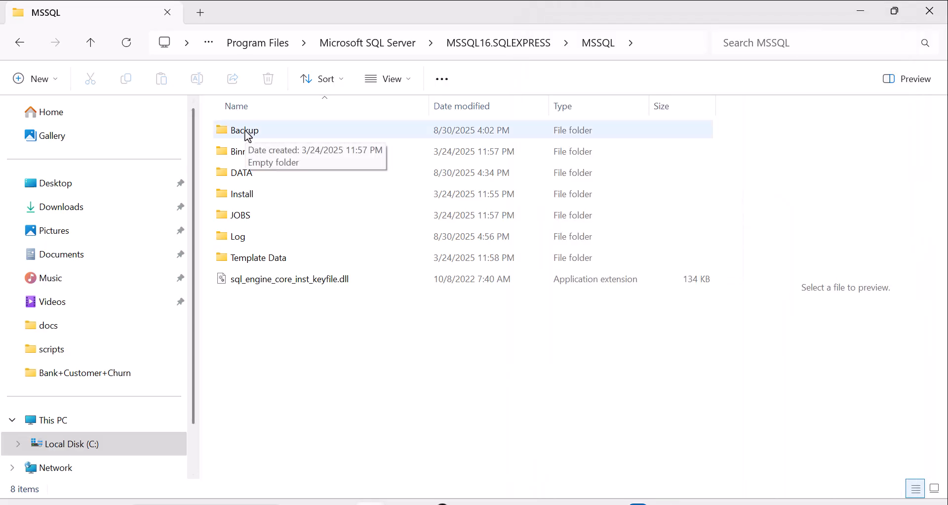
Step: Copy Project_MarketingAnalytics.bak from the Downloads folder into the Backup folder inside MSSQL
{"action": "left_click", "coordinate": [203, 13]}
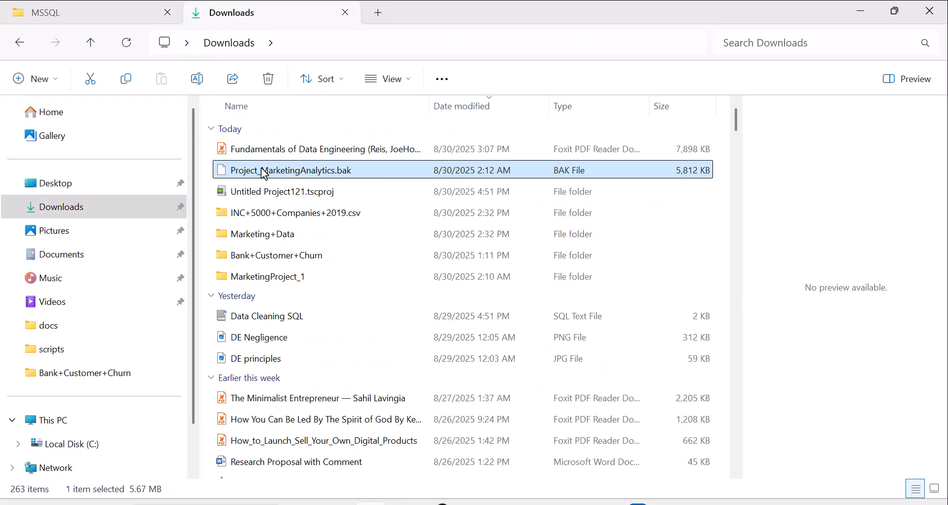
{"action": "key", "text": "ctrl+c"}
{"action": "left_click", "coordinate": [40, 18]}
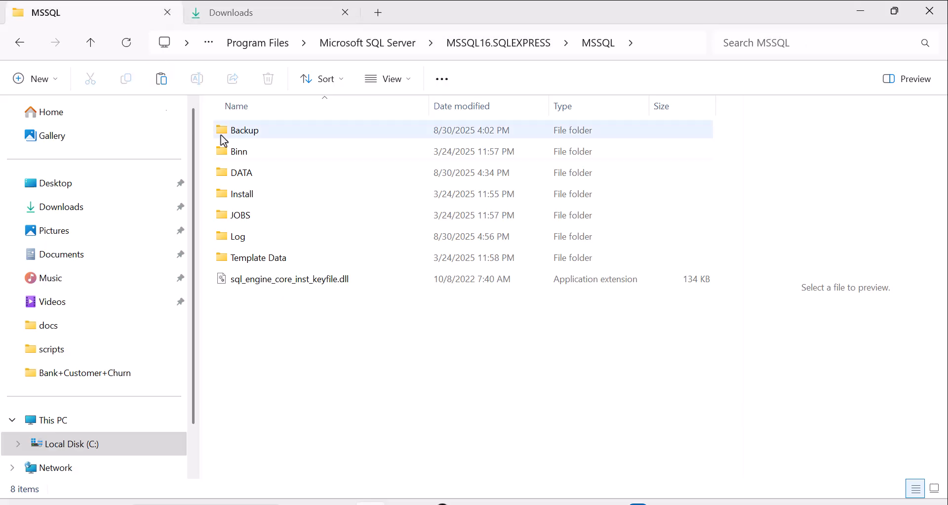
{"action": "double_click", "coordinate": [255, 132]}
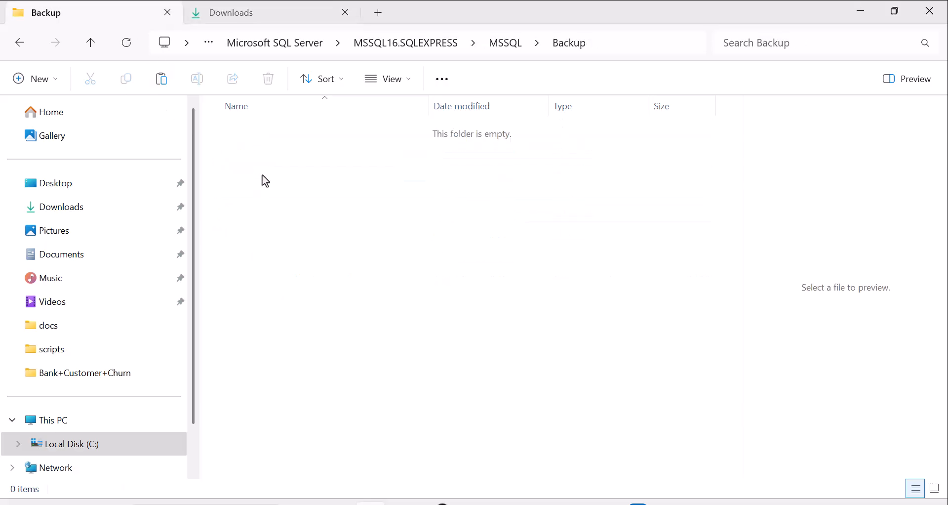
{"action": "key", "text": "ctrl+v"}
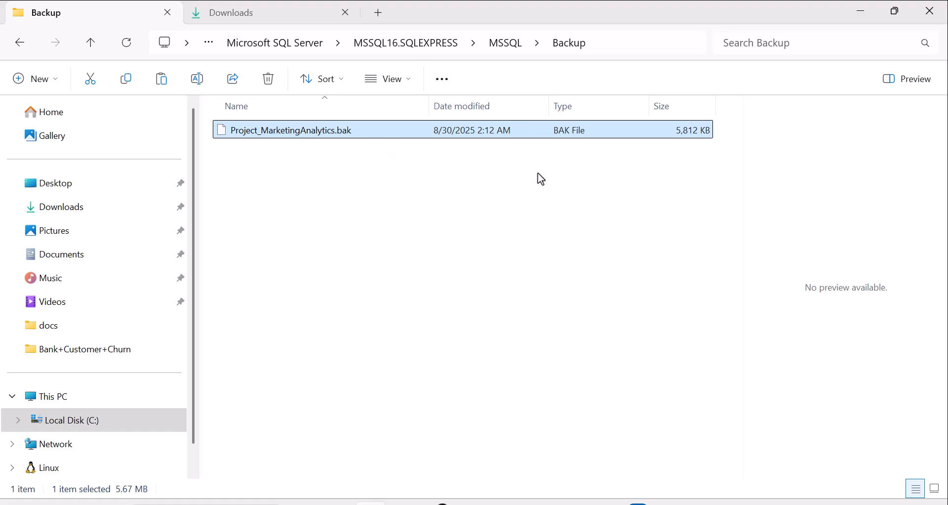
Step: Switch to SQL Server Management Studio and start a database restore with Device as the source
{"action": "left_click", "coordinate": [862, 11]}
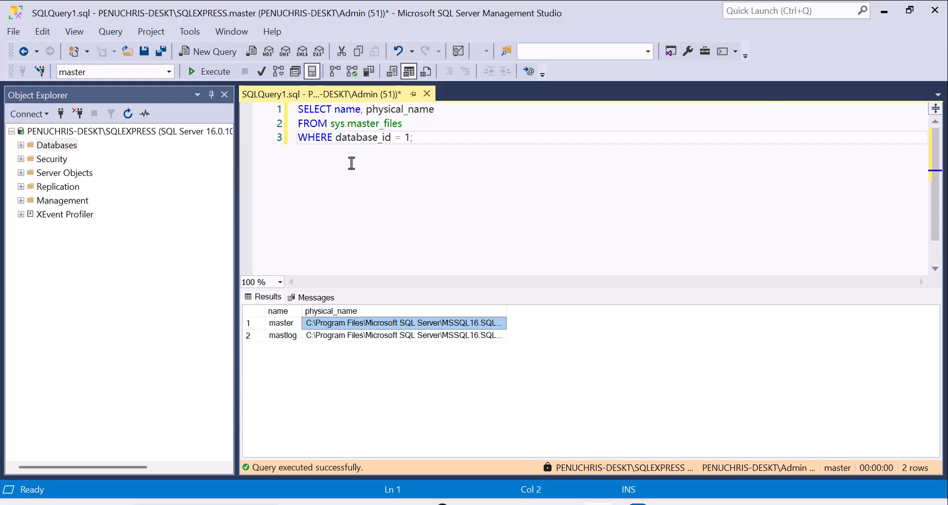
{"action": "right_click", "coordinate": [48, 147]}
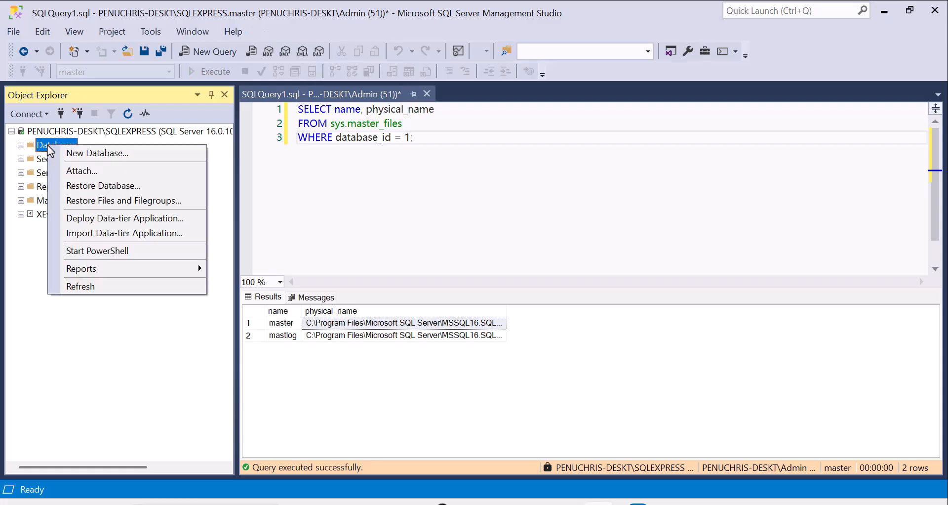
{"action": "left_click", "coordinate": [106, 194]}
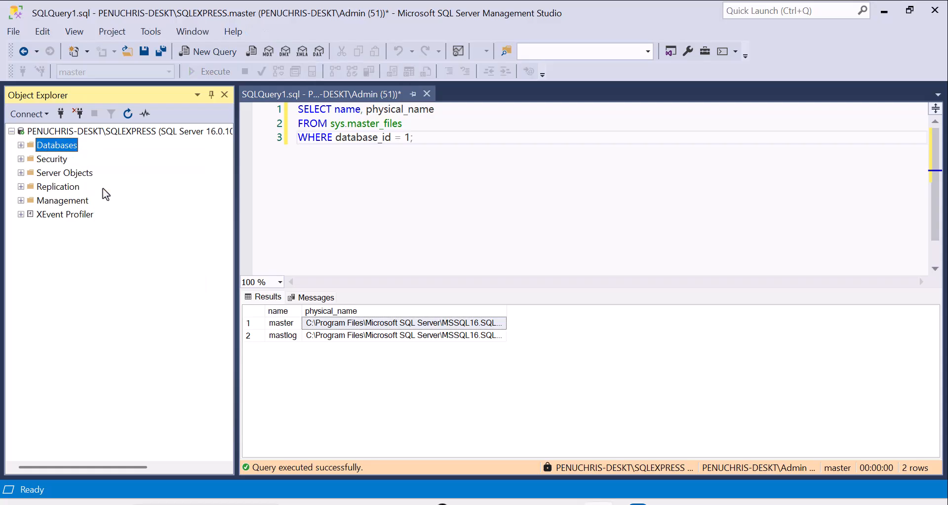
{"action": "left_click", "coordinate": [449, 159]}
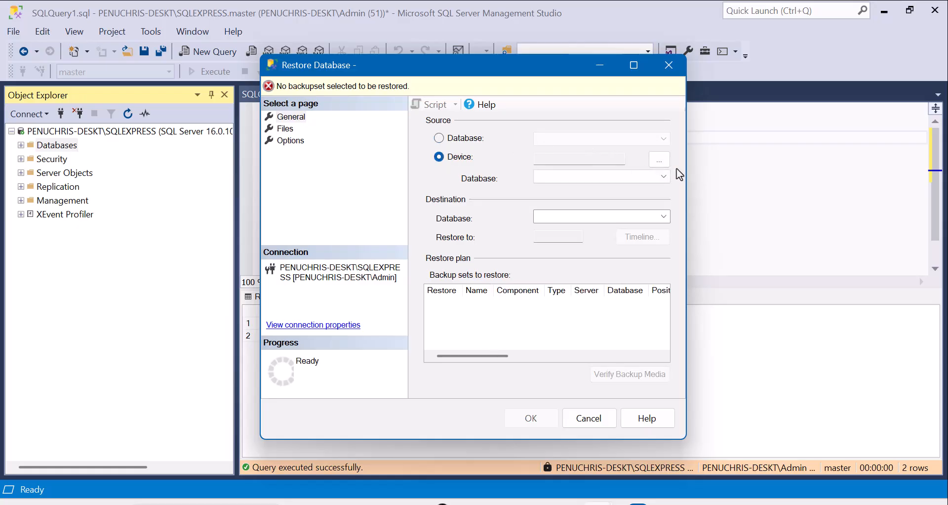
Step: Add Project_MarketingAnalytics.bak from the Backup folder as the backup media and restore the PortfolioProject_MarketingAnalytics database
{"action": "left_click", "coordinate": [660, 159]}
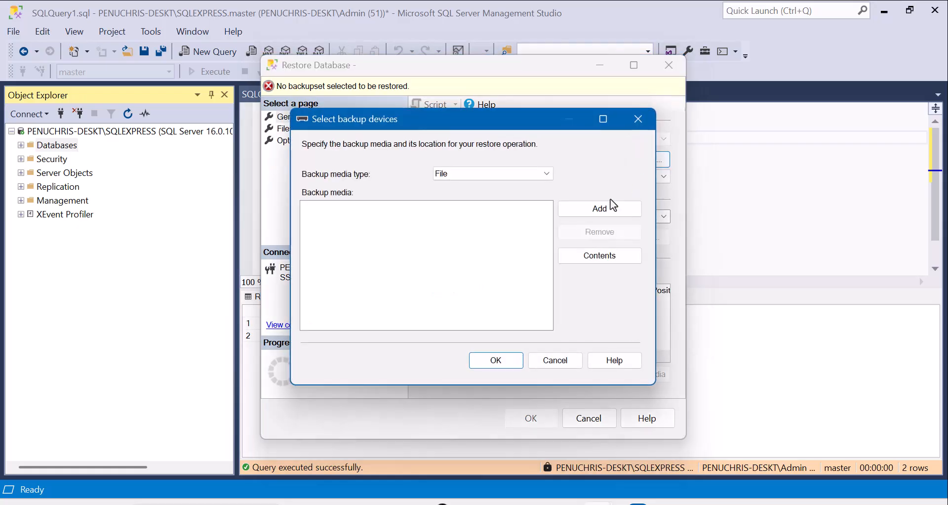
{"action": "left_click", "coordinate": [595, 205]}
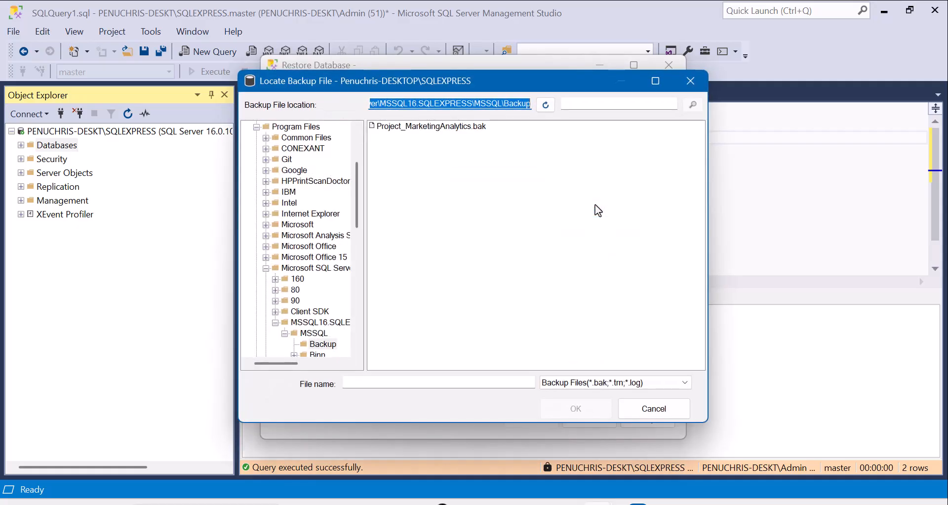
{"action": "left_click", "coordinate": [474, 130]}
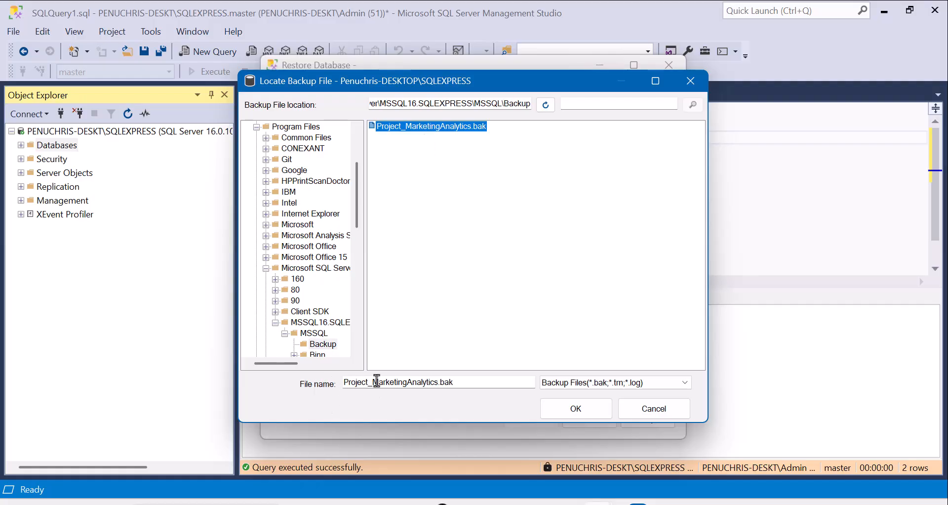
{"action": "left_click", "coordinate": [563, 407]}
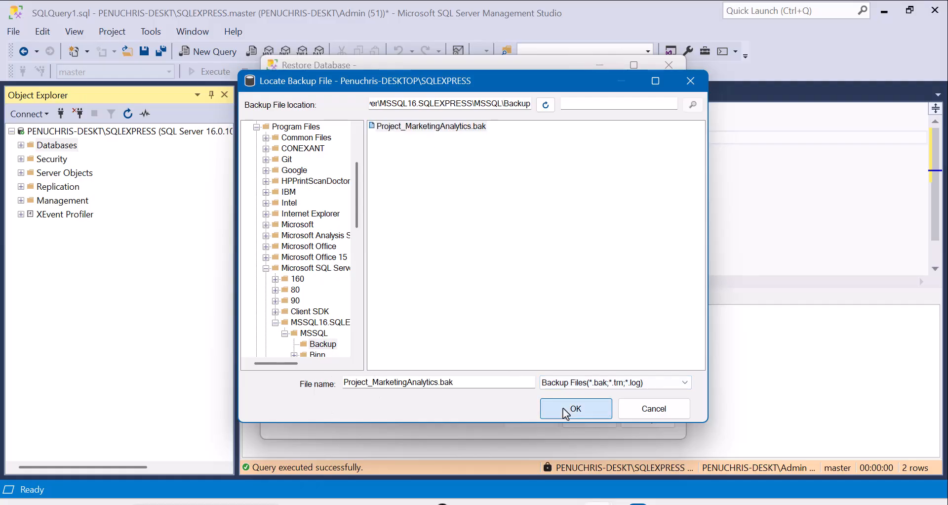
{"action": "left_click", "coordinate": [513, 368]}
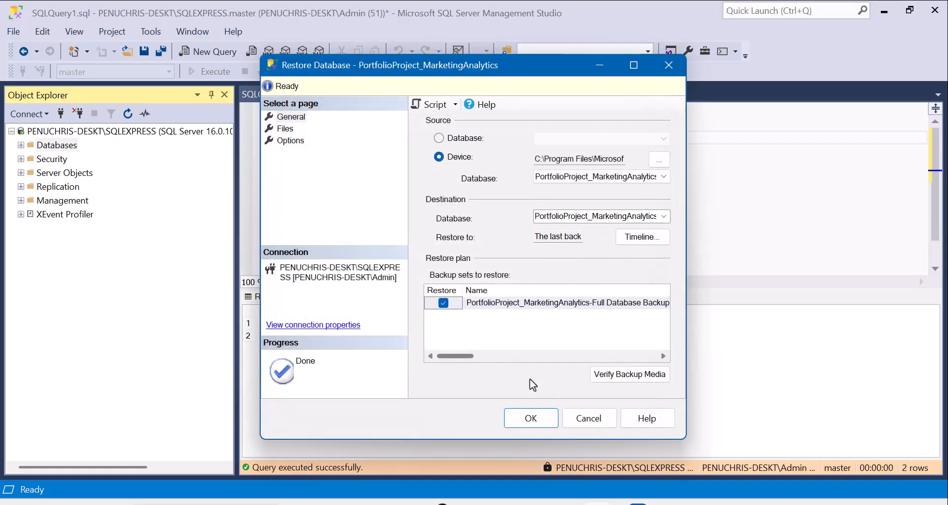
{"action": "left_click", "coordinate": [539, 419]}
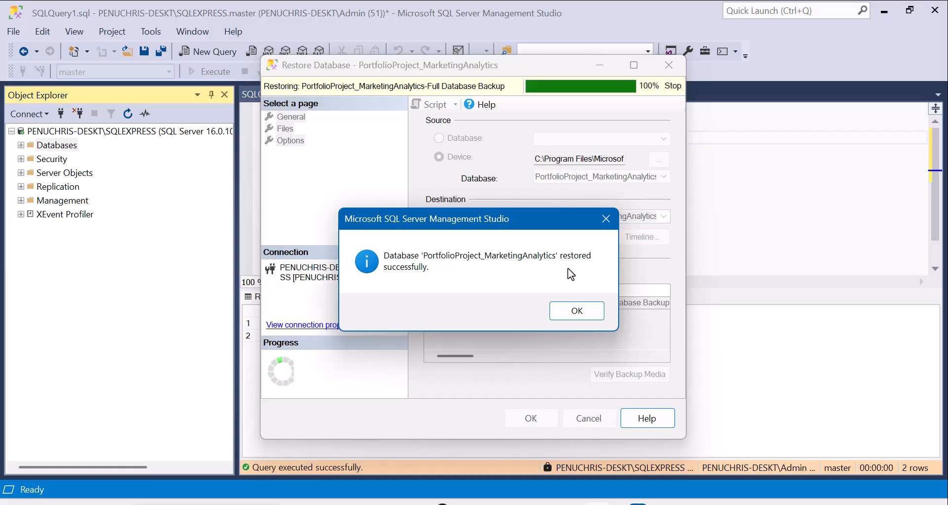
{"action": "left_click", "coordinate": [573, 311]}
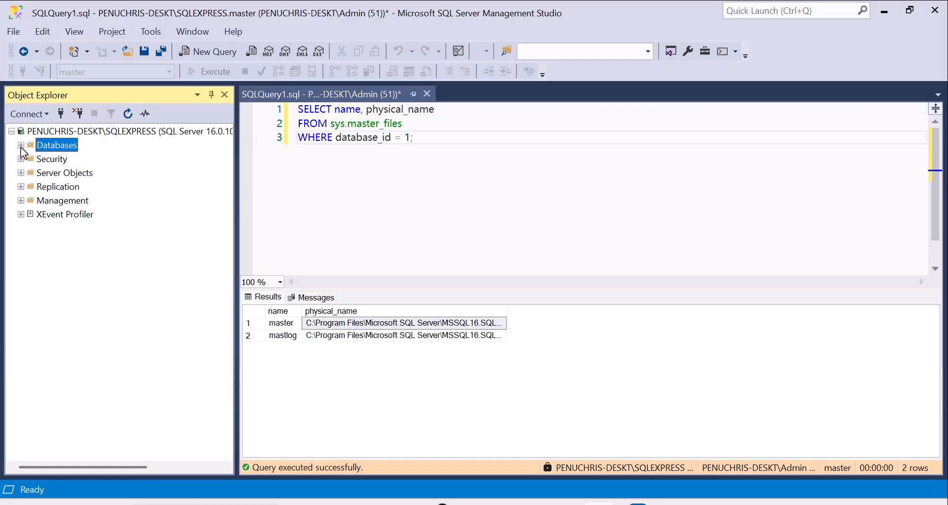
Step: Expand the PortfolioProject_MarketingAnalytics database under Databases to show its tables
{"action": "left_click", "coordinate": [21, 146]}
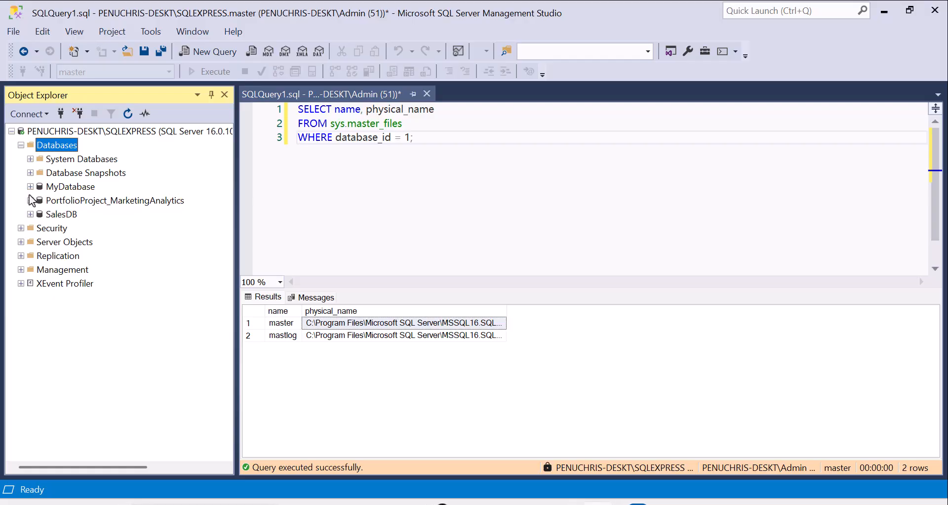
{"action": "left_click", "coordinate": [30, 201]}
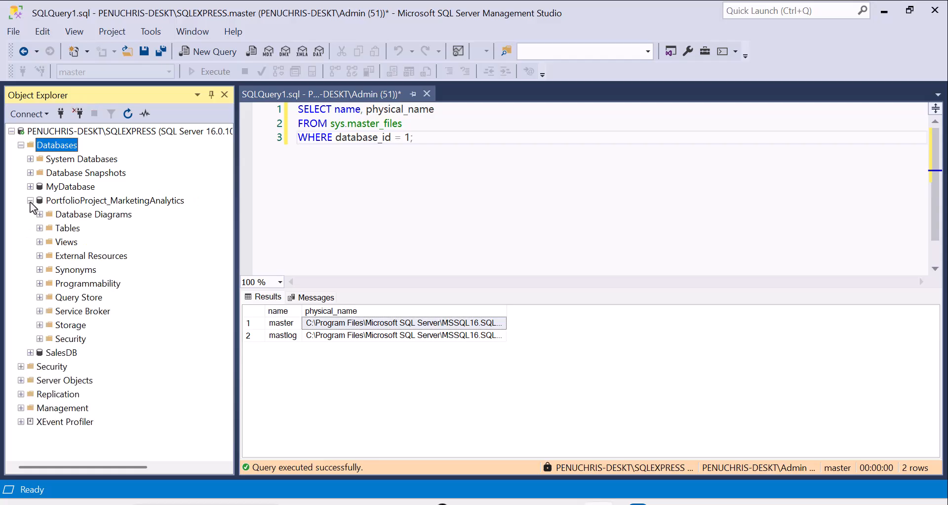
{"action": "left_click", "coordinate": [39, 228]}
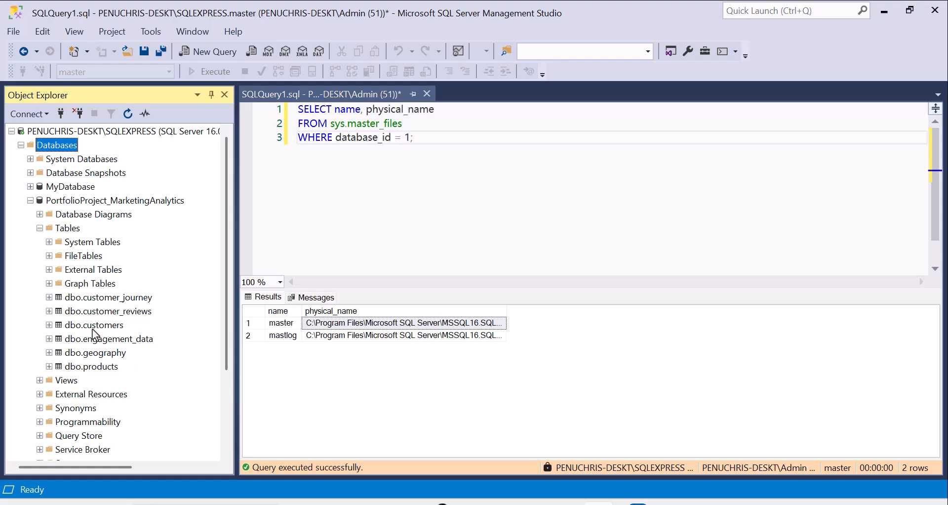
Step: Select the top 1000 rows of the dbo.customer_journey table and look through the returned records
{"action": "right_click", "coordinate": [108, 300]}
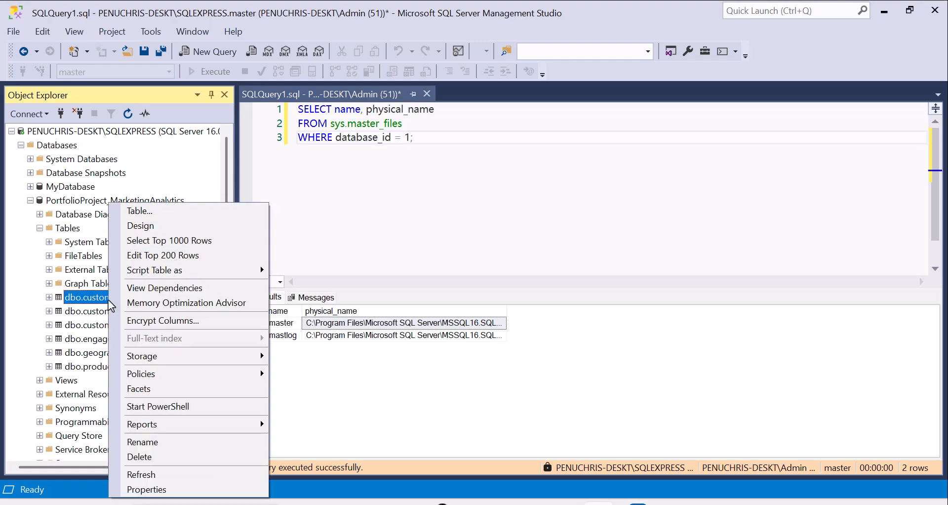
{"action": "left_click", "coordinate": [171, 242]}
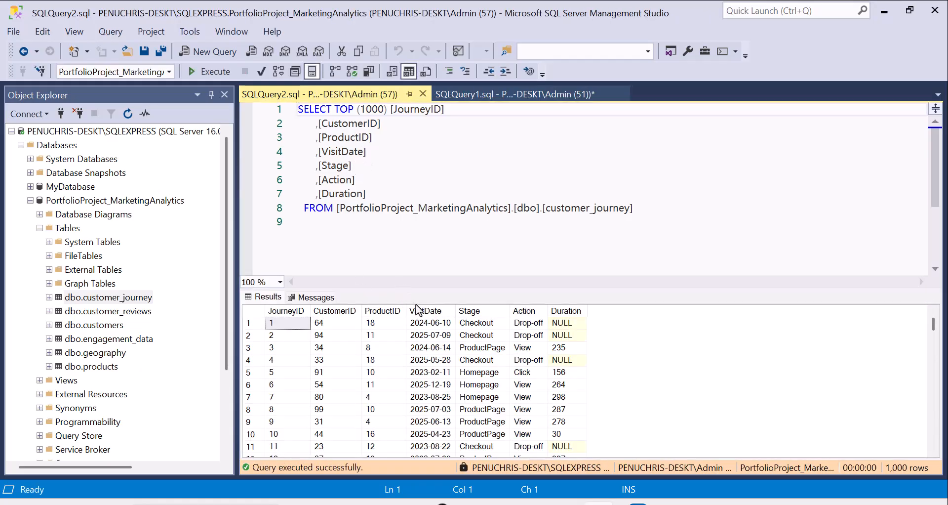
{"action": "scroll", "coordinate": [378, 346], "scroll_direction": "down", "scroll_amount": 7}
{"action": "scroll", "coordinate": [376, 351], "scroll_direction": "down", "scroll_amount": 14}
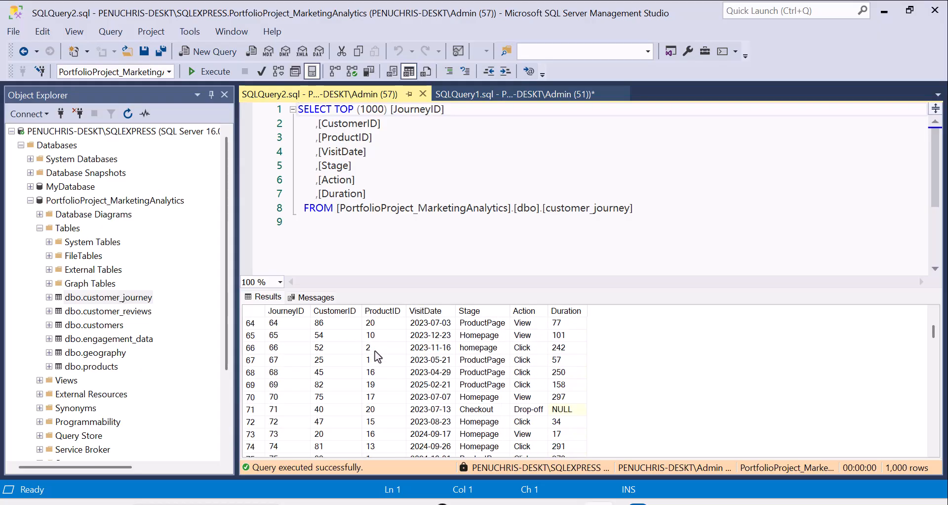